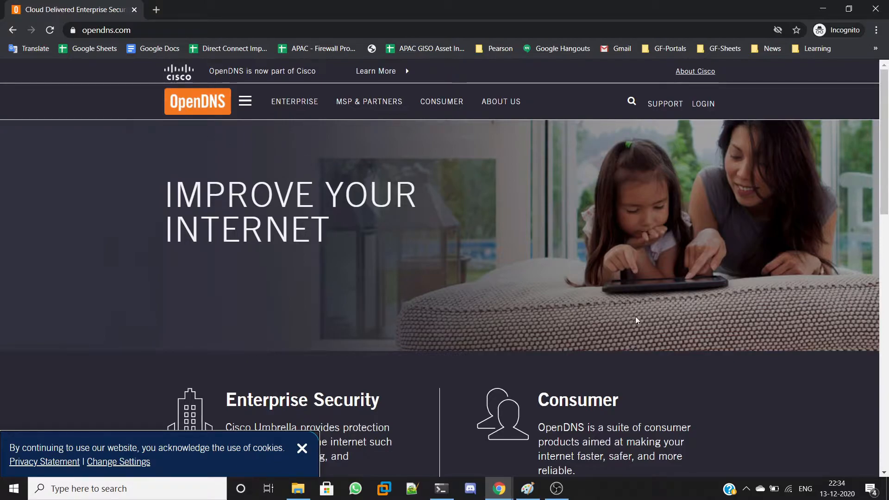
Open the sign-up form for the free OpenDNS Home plan from the consumer products page.
scroll(546, 234, "down", 5)
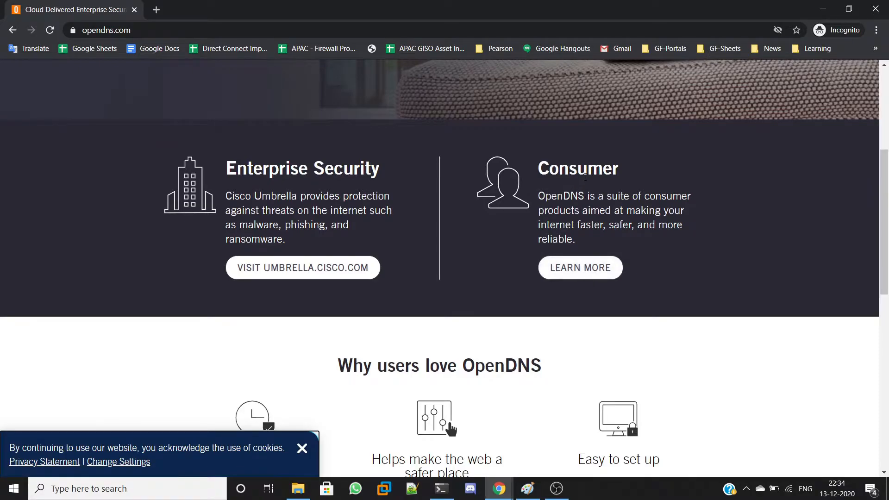
left_click(574, 273)
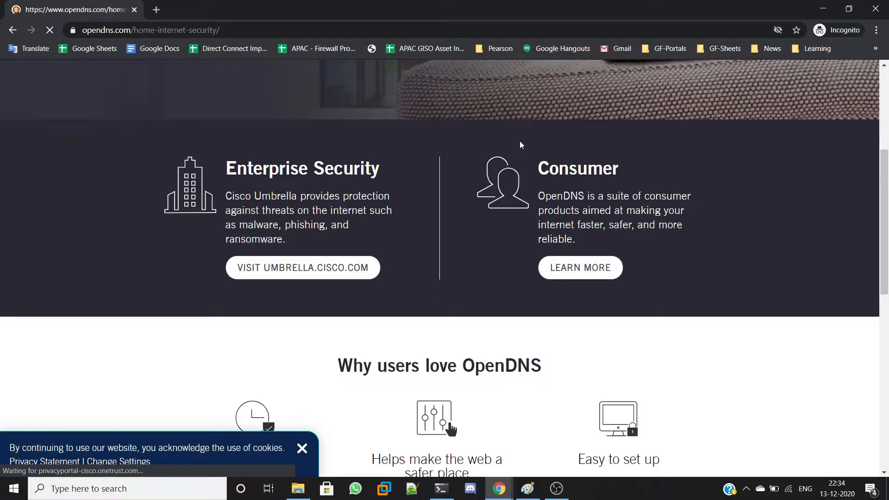
scroll(515, 197, "down", 8)
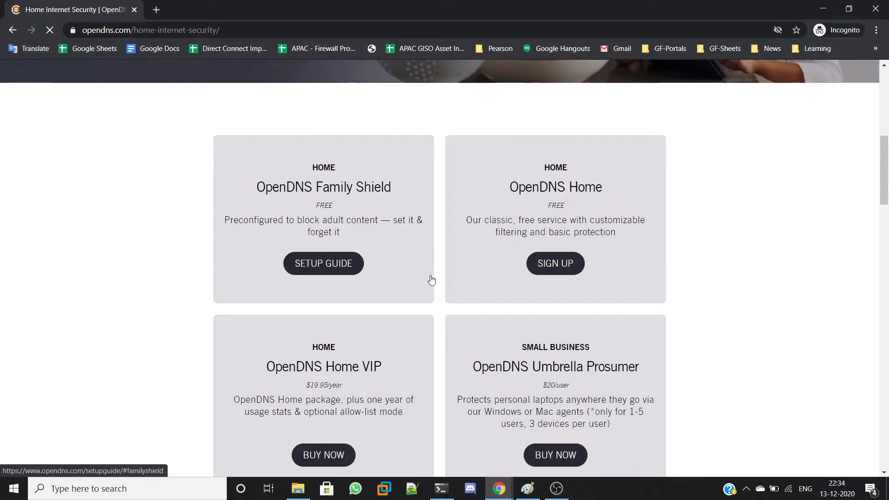
scroll(542, 420, "down", 2)
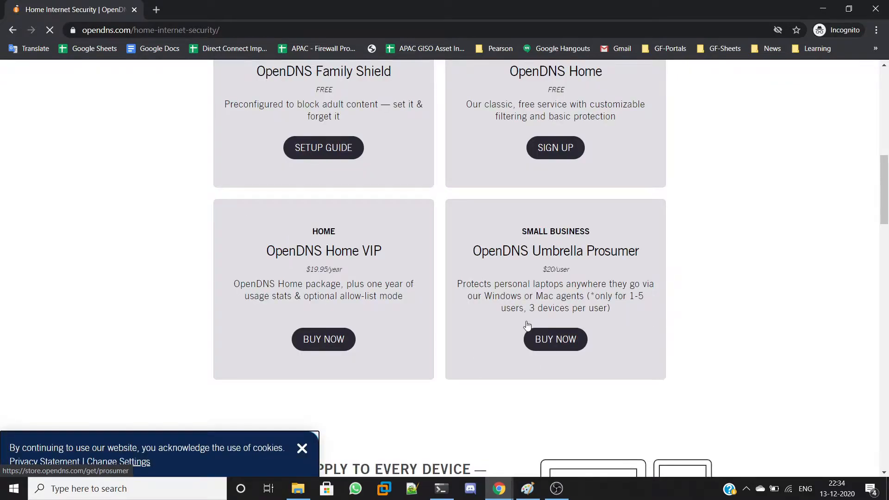
scroll(505, 320, "up", 2)
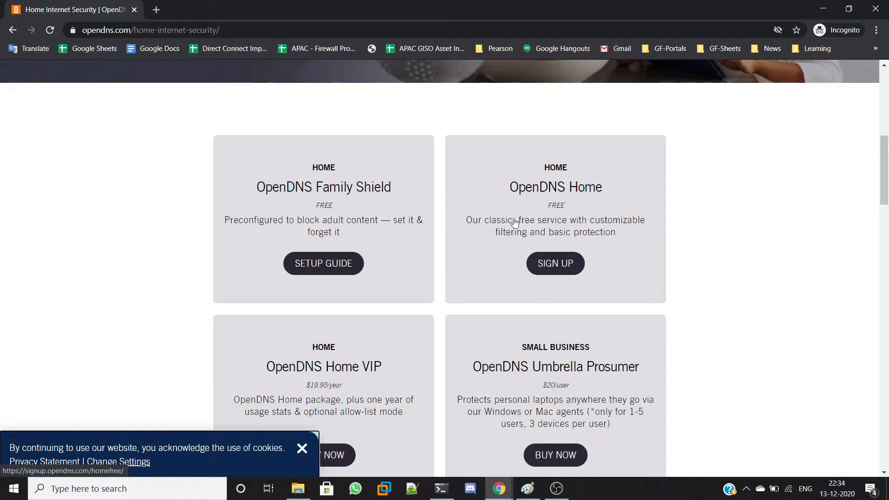
left_click(551, 269)
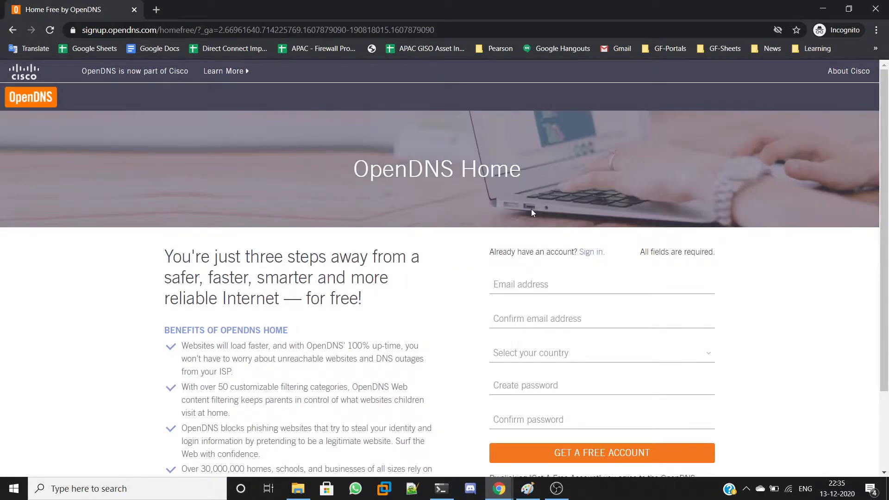
scroll(509, 216, "down", 1)
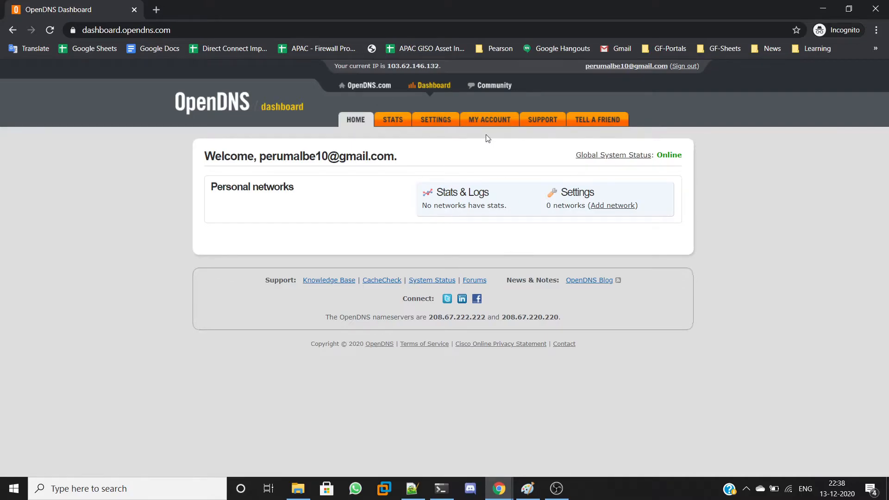
Add the current IP address as a dynamic network named "My House" and open that network's settings.
left_click(438, 125)
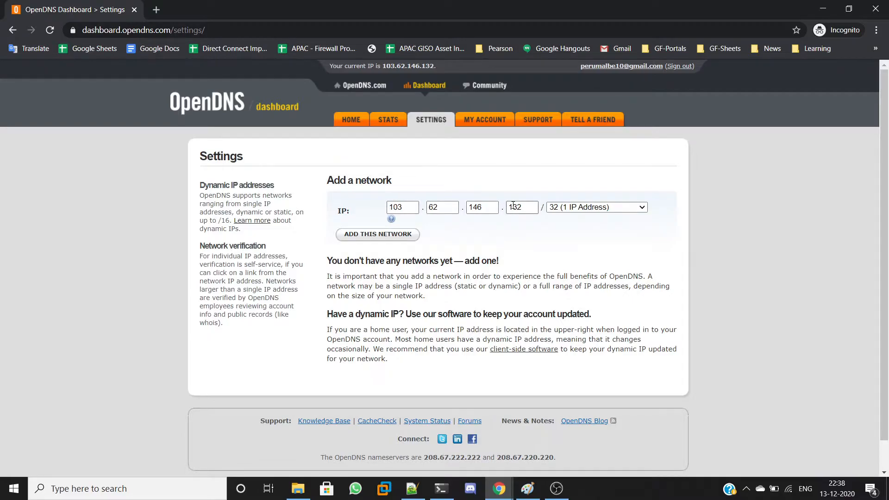
left_click(357, 236)
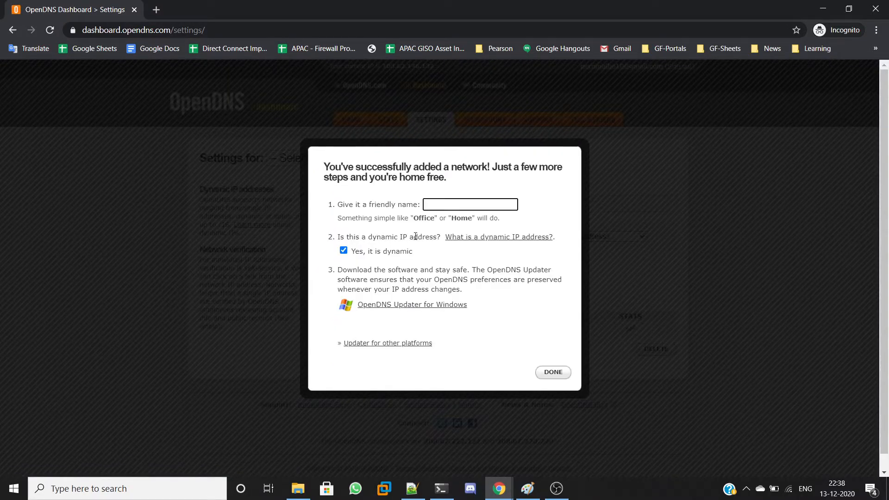
type("My House")
left_click(542, 371)
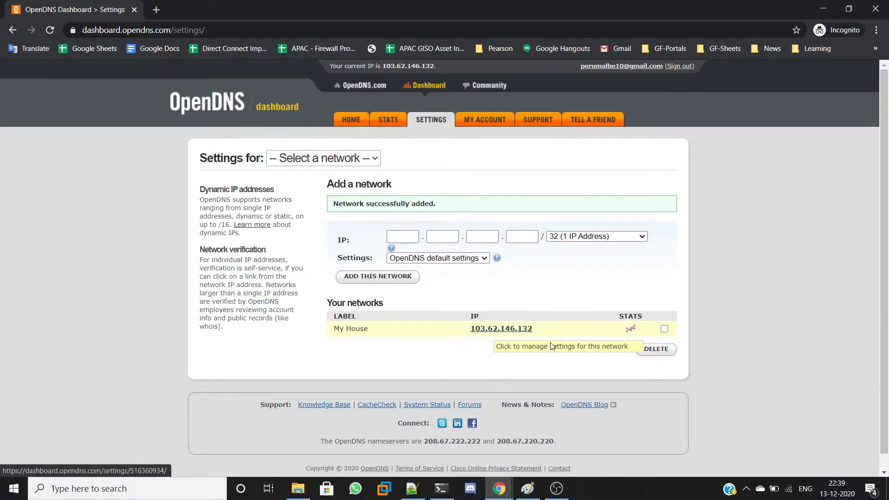
left_click(502, 331)
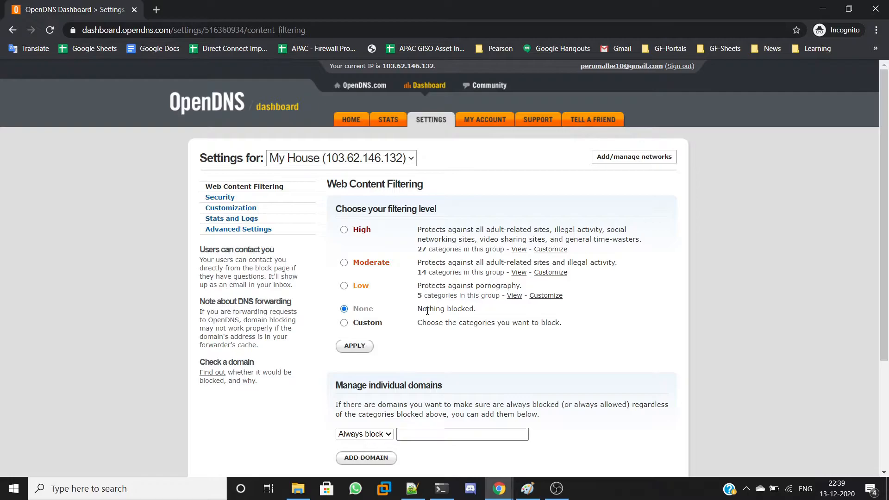
Examine the list and descriptions of the website categories blocked at the Low filtering level.
left_click_drag(416, 309, 517, 312)
left_click(514, 313)
left_click(514, 296)
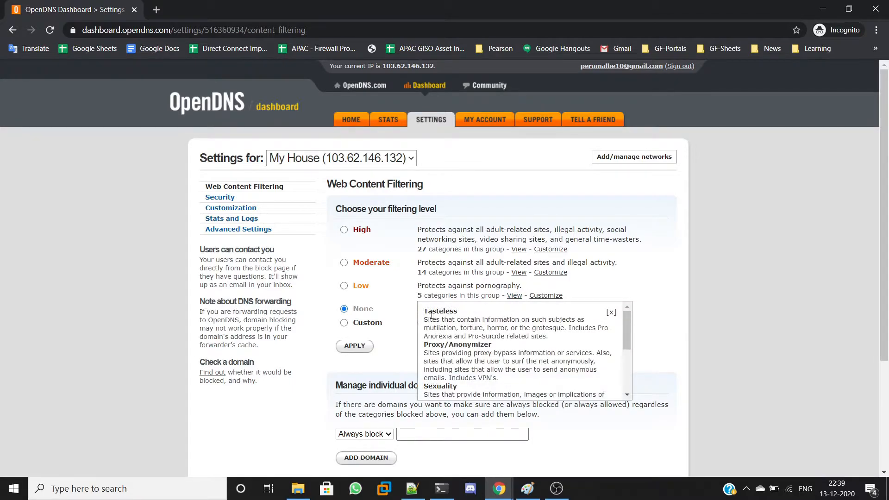
left_click_drag(424, 313, 459, 314)
left_click(446, 320)
triple_click(443, 345)
scroll(454, 345, "down", 3)
scroll(464, 344, "up", 2)
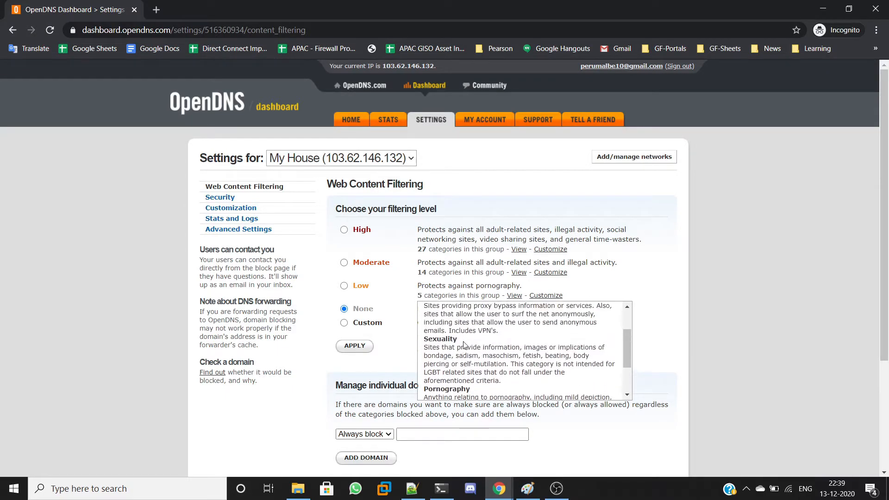
double_click(451, 342)
scroll(457, 323, "down", 2)
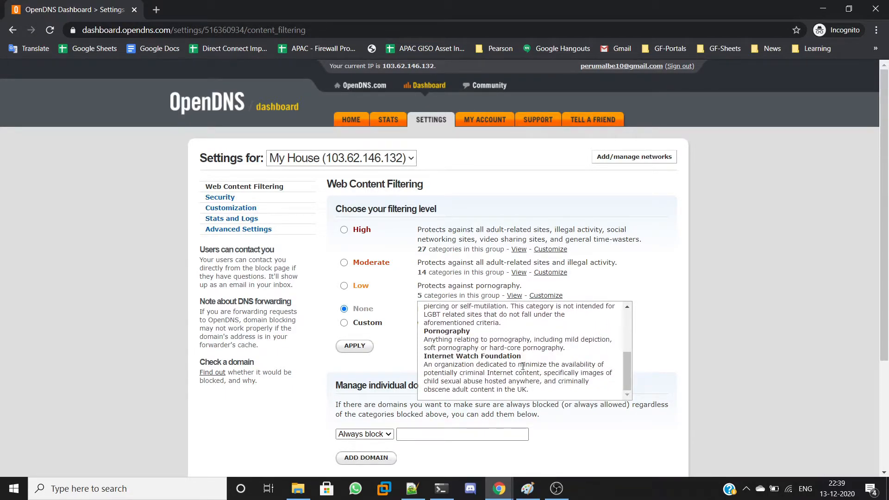
scroll(527, 348, "up", 4)
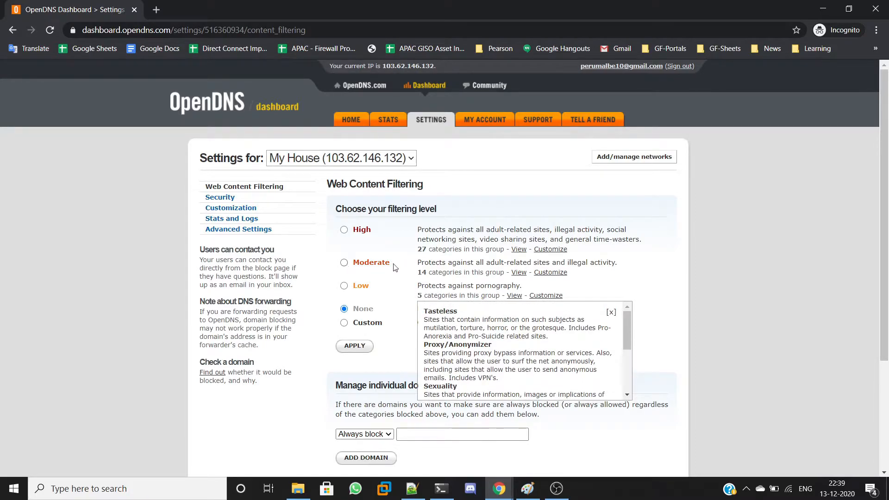
Read through the website categories blocked at the Moderate filtering level, closing the Low level's list.
left_click(519, 273)
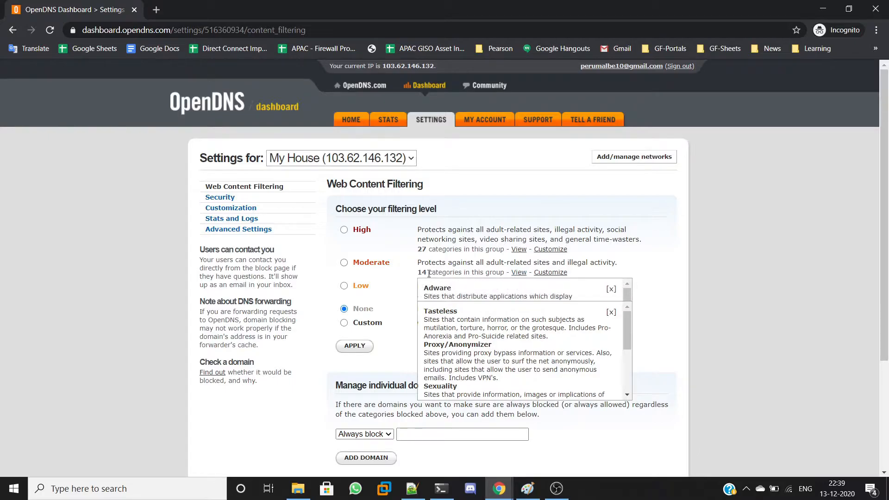
left_click(610, 313)
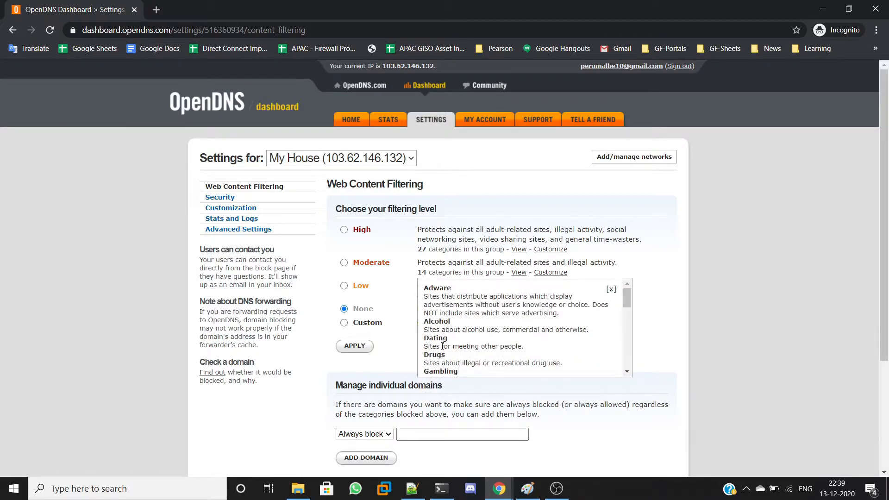
scroll(451, 347, "down", 5)
scroll(481, 344, "down", 2)
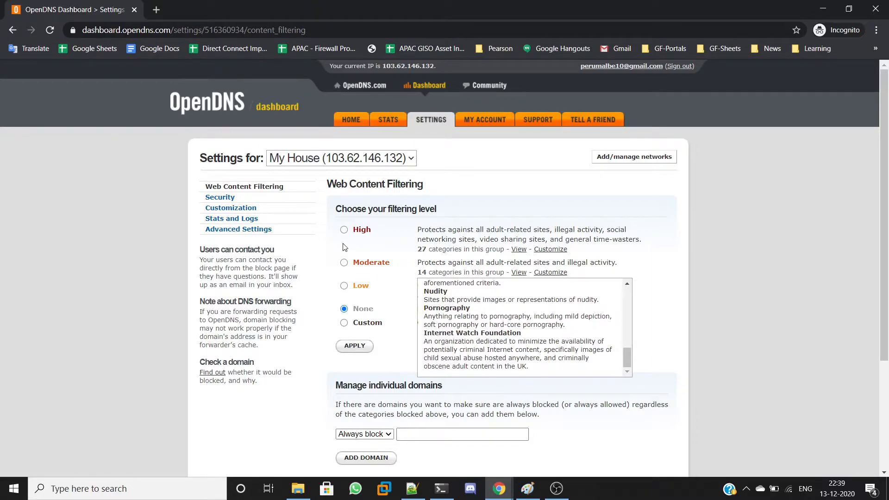
Review the website categories blocked at the High filtering level and select Moderate as the network's filtering level.
left_click(519, 250)
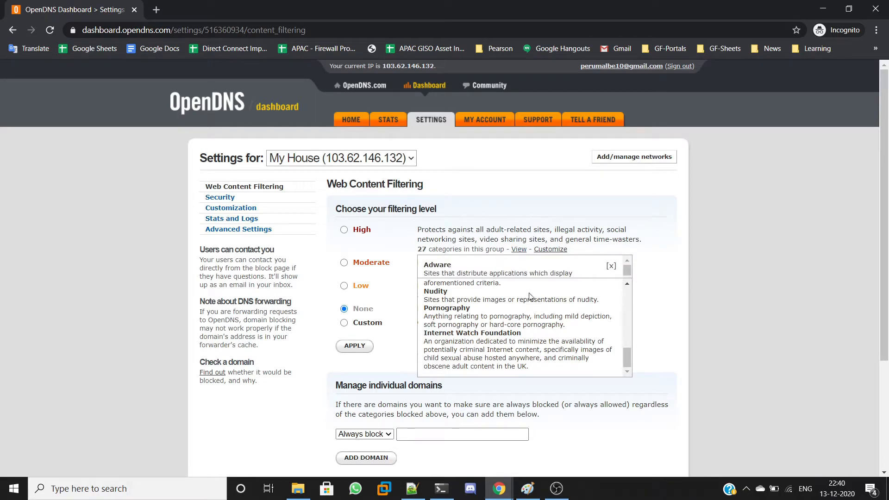
scroll(567, 302, "up", 3)
scroll(567, 302, "up", 2)
scroll(572, 298, "down", 2)
scroll(599, 300, "up", 2)
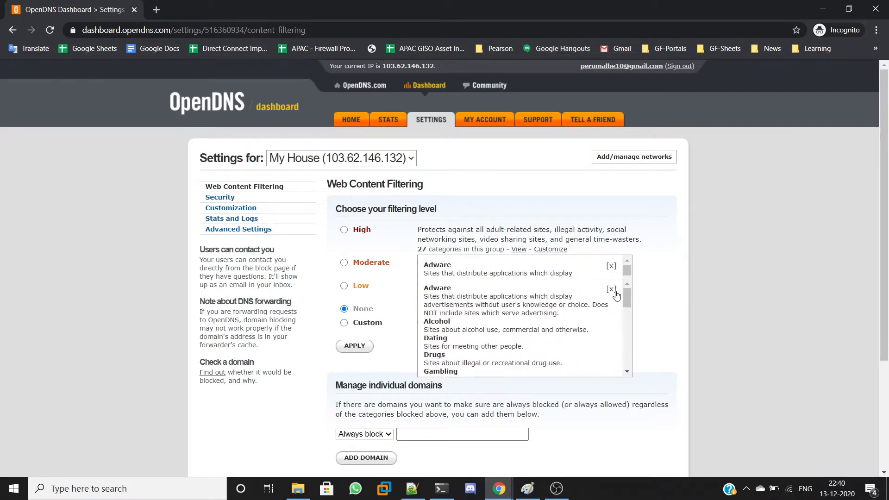
left_click(613, 292)
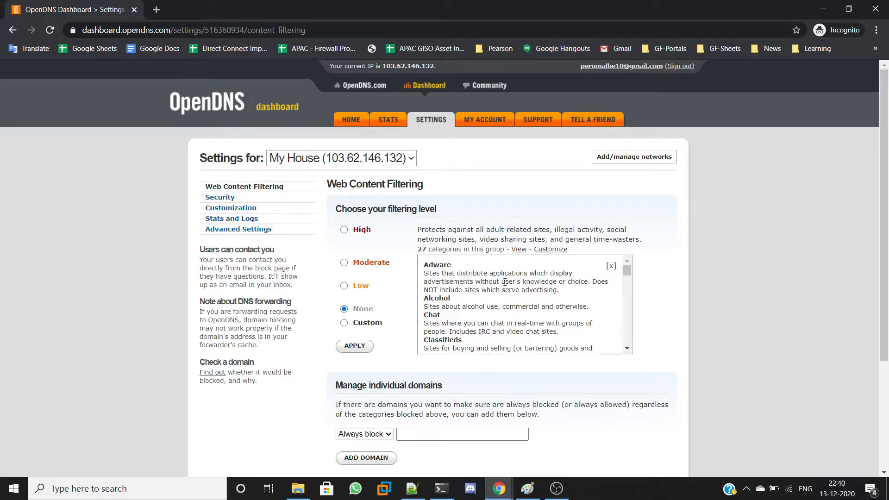
scroll(503, 279, "down", 10)
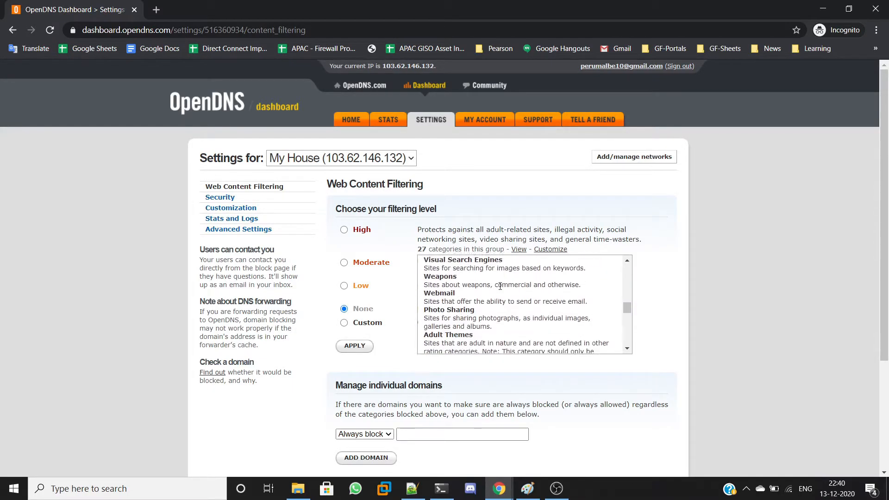
scroll(500, 286, "down", 5)
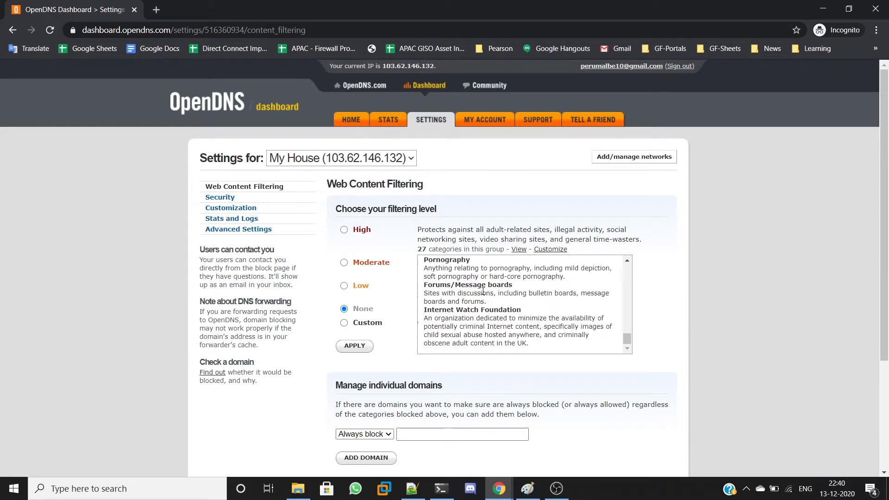
scroll(483, 292, "up", 5)
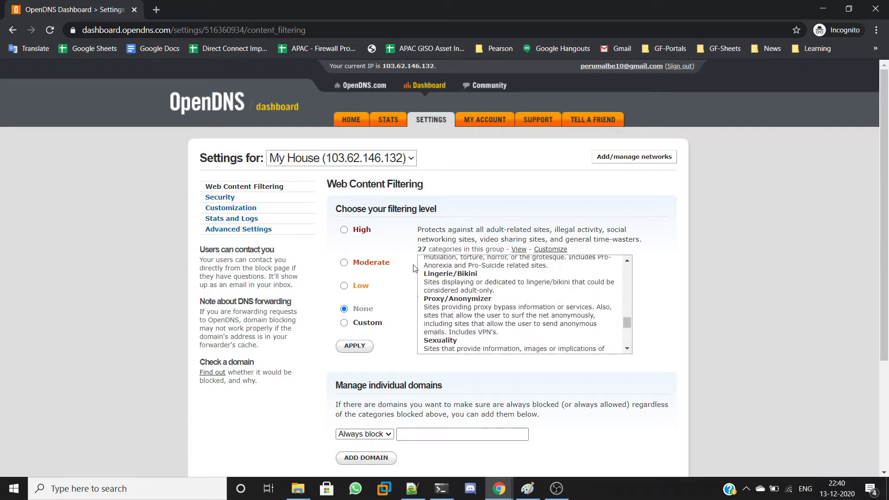
left_click(345, 264)
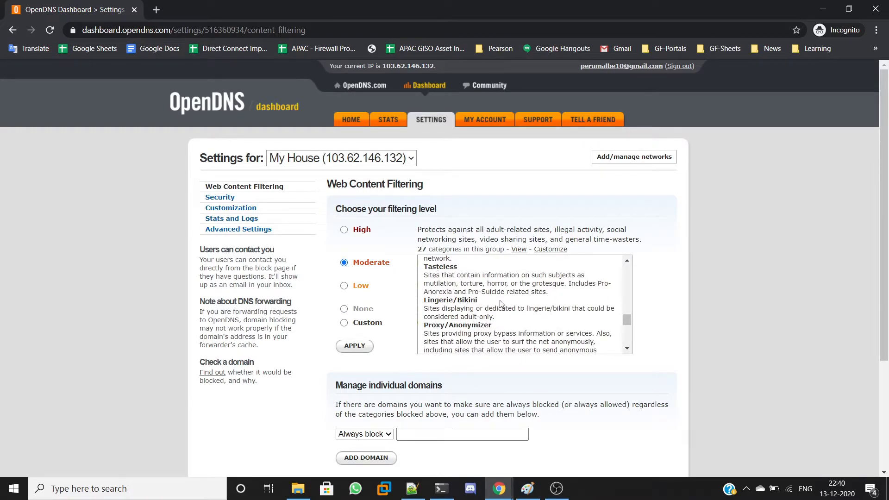
Look at the block choices offered for managing individual domains.
scroll(340, 271, "down", 3)
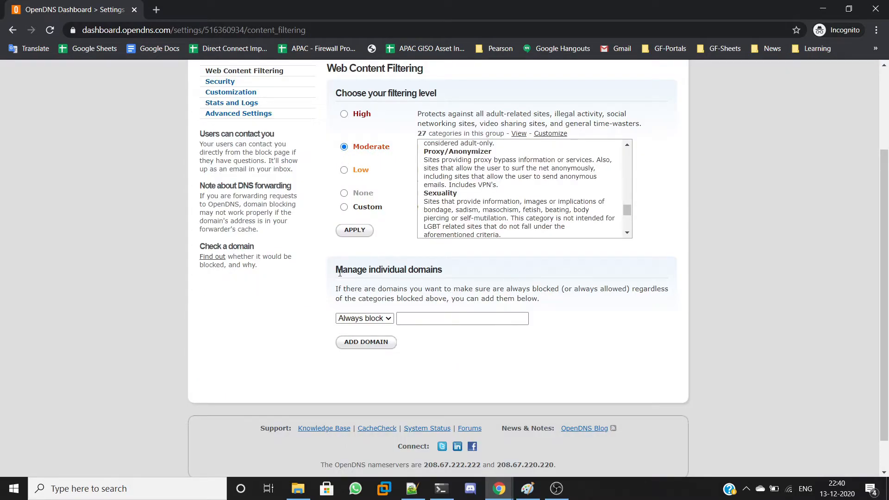
left_click_drag(341, 267, 444, 269)
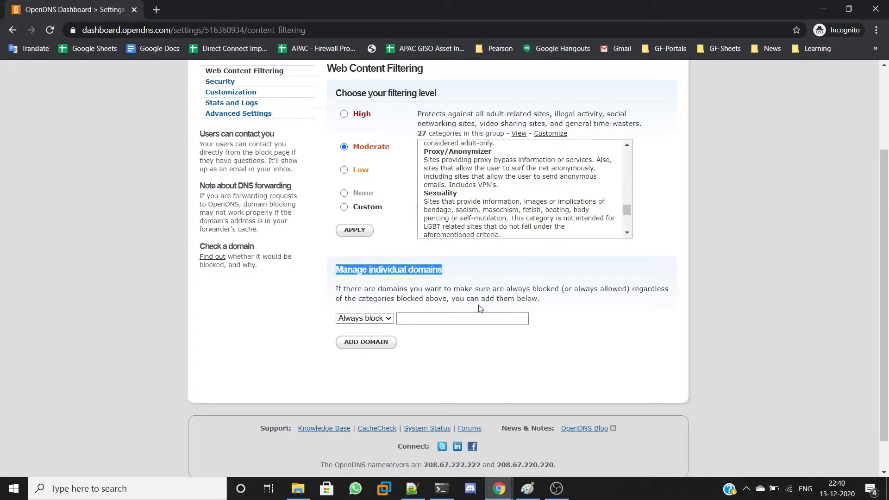
left_click(382, 319)
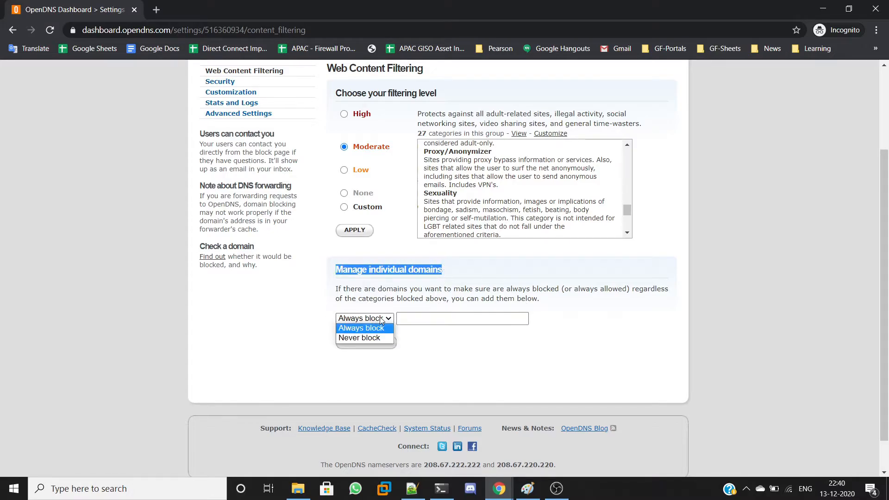
left_click(381, 319)
left_click(380, 318)
left_click(380, 319)
left_click(412, 318)
left_click(374, 320)
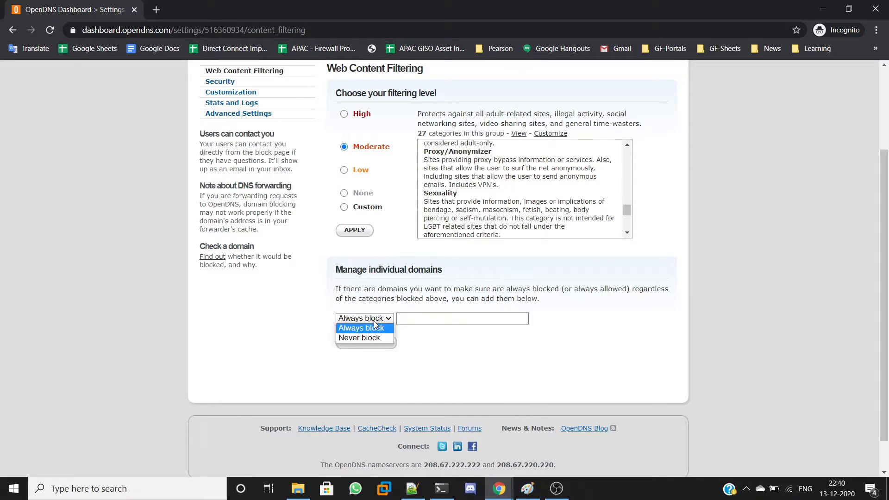
Add netflix.com to the always-block list, blocking just the individual domain.
left_click(413, 318)
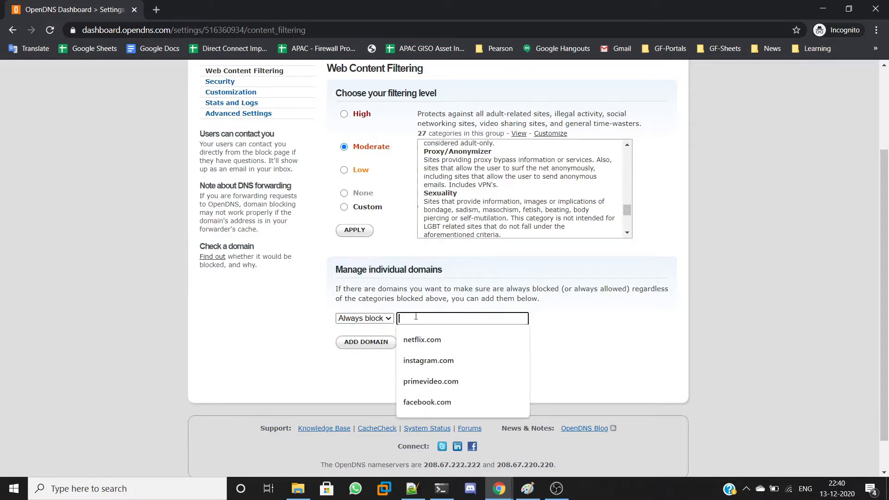
left_click(416, 343)
left_click(366, 345)
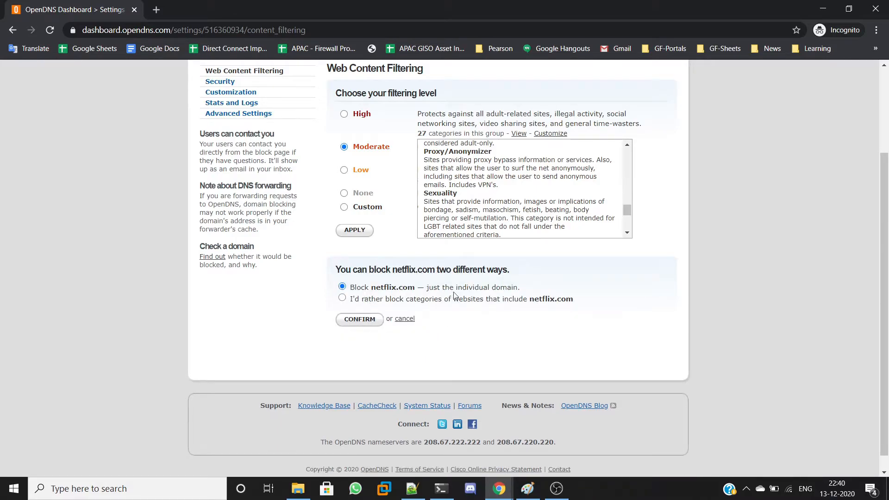
triple_click(452, 296)
left_click_drag(374, 288, 416, 288)
left_click(362, 322)
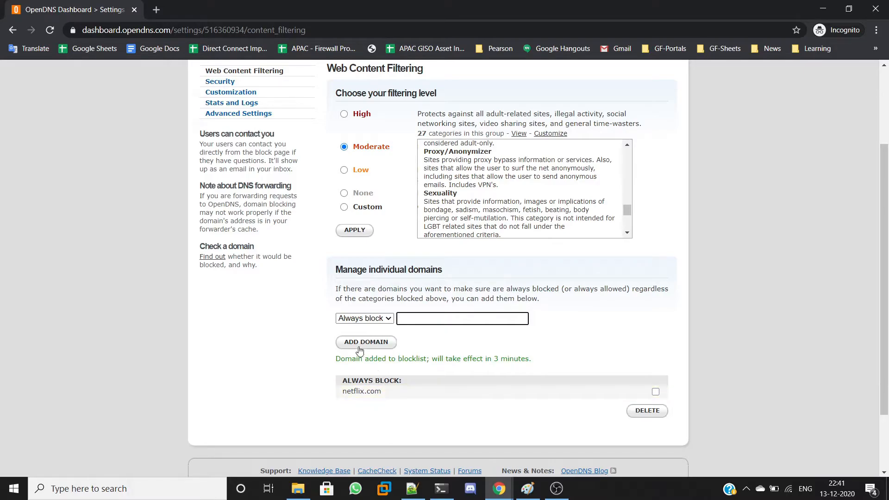
Add facebook.com to the always-block list, blocking just the individual domain.
left_click(401, 318)
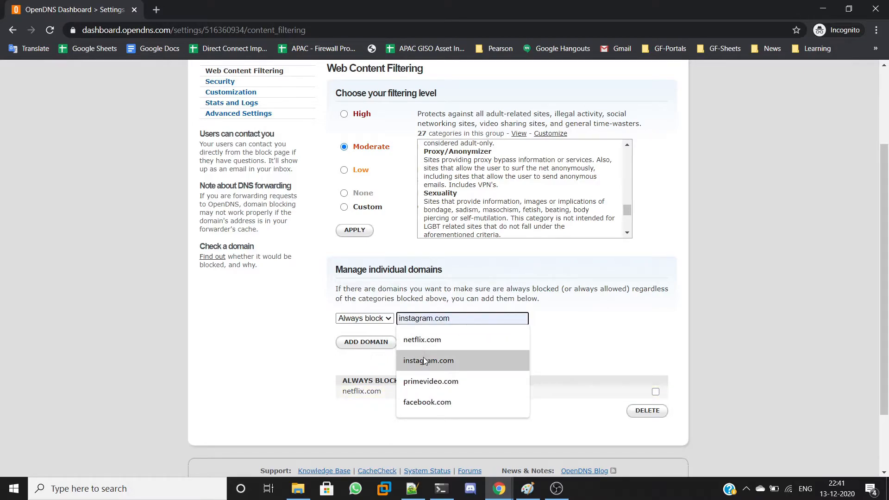
left_click(425, 404)
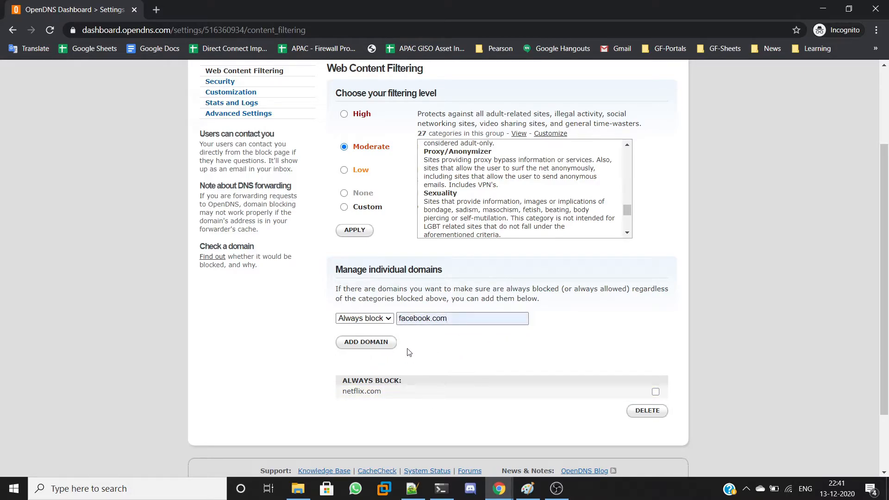
left_click(363, 343)
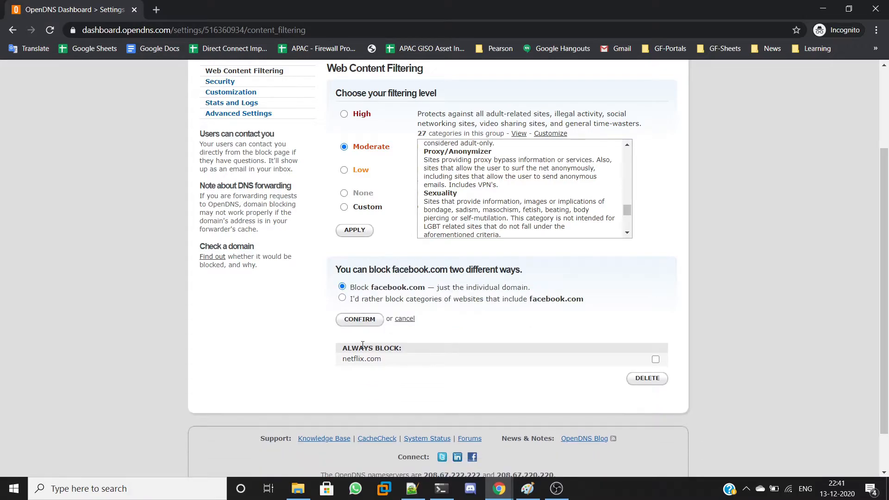
left_click(365, 321)
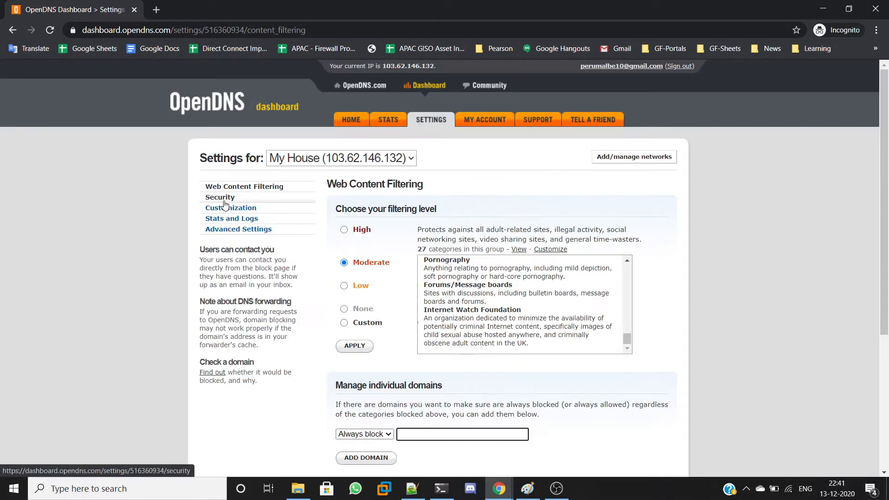
Enable blocking of internal IP addresses for suspicious responses in the network's security settings and apply the change.
left_click(223, 200)
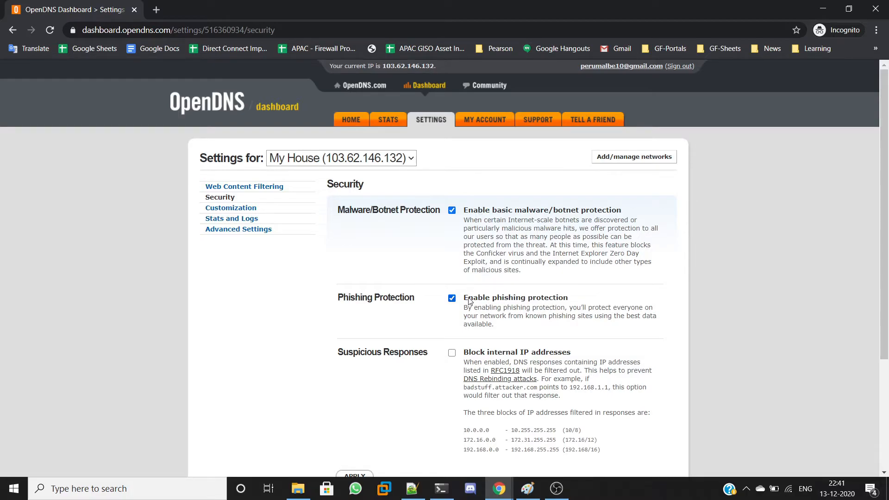
left_click(452, 352)
scroll(539, 212, "down", 3)
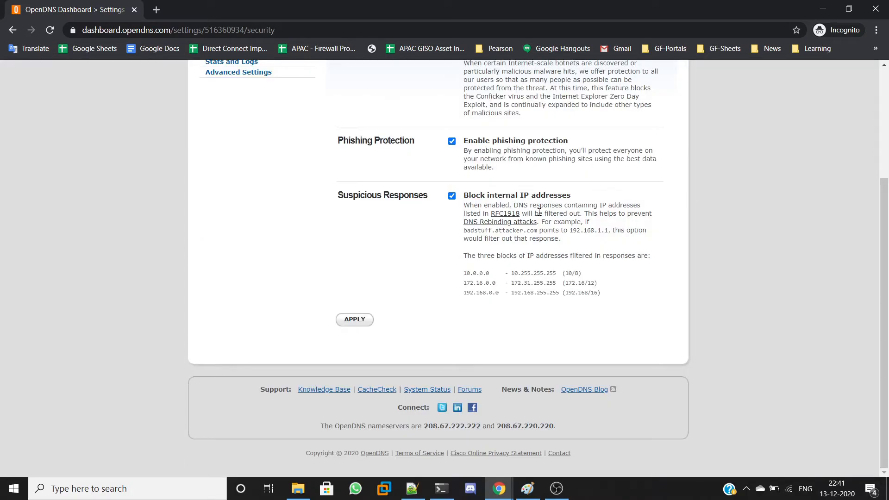
left_click_drag(536, 209, 635, 214)
left_click(554, 272)
left_click_drag(464, 294, 611, 296)
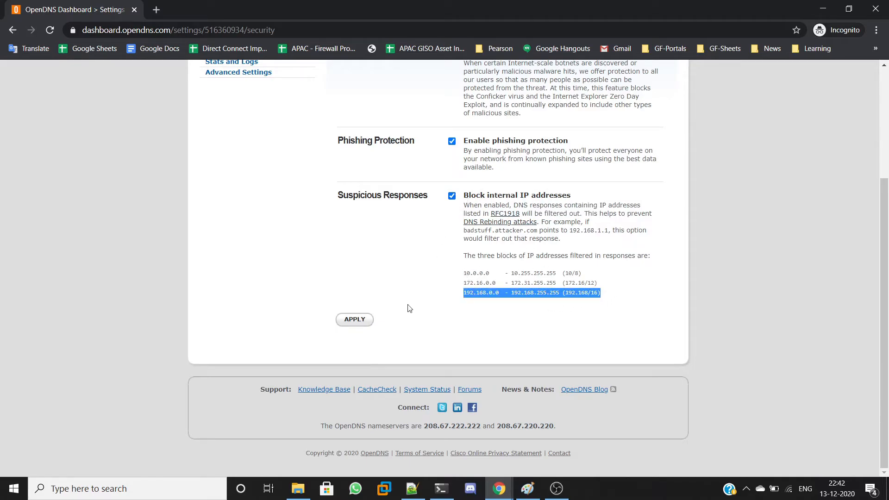
left_click(356, 319)
Review the customization options for the logo, block page and phishing block page.
left_click(227, 209)
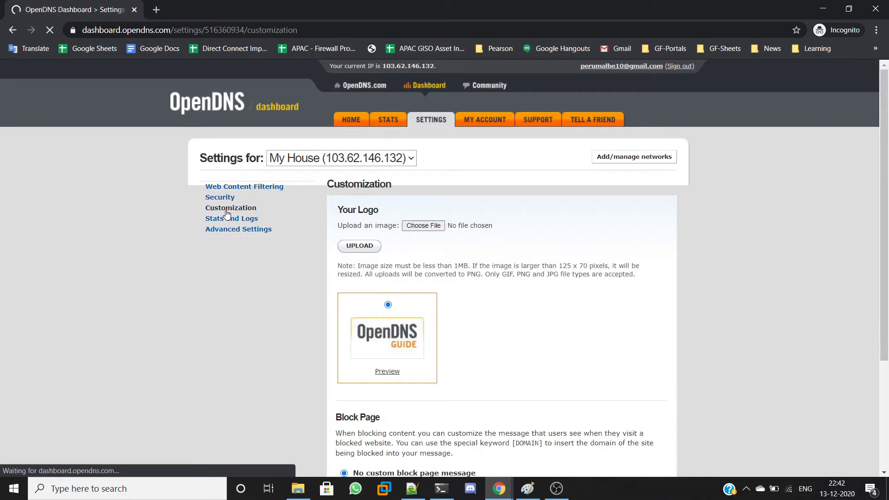
scroll(508, 331, "down", 2)
scroll(507, 326, "up", 1)
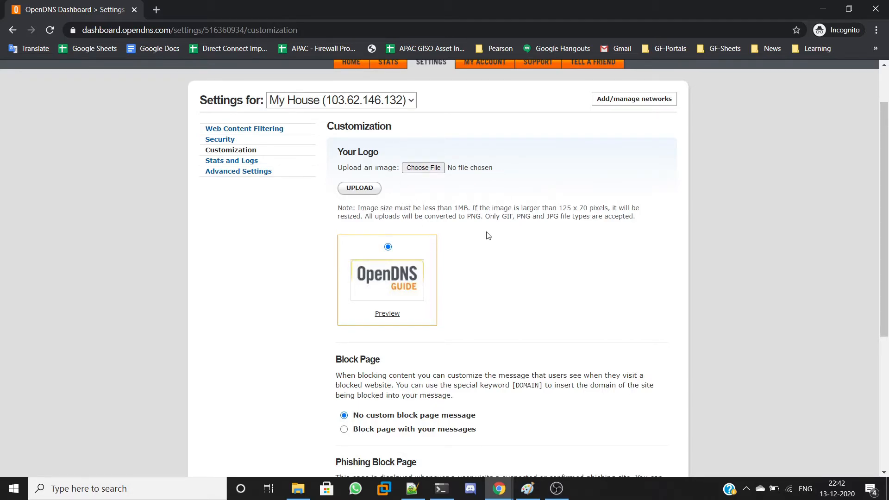
scroll(488, 234, "down", 3)
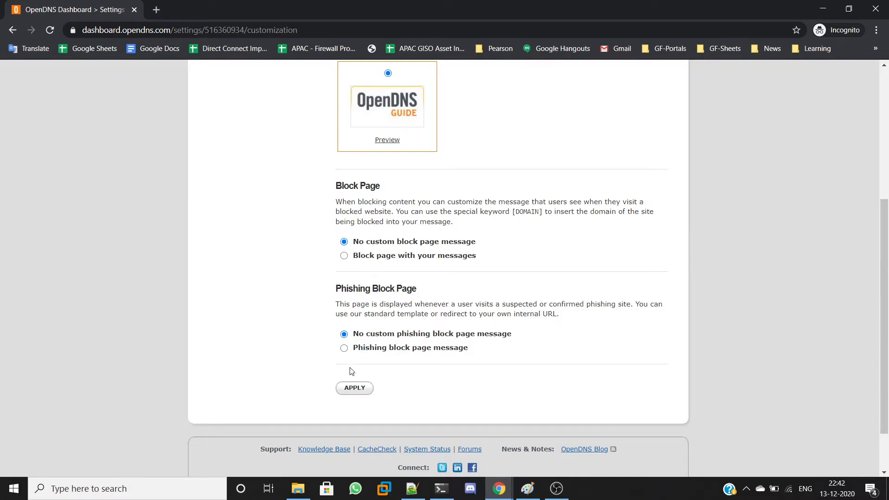
scroll(354, 375, "up", 4)
Apply the network's stats and logs setting with data collection enabled.
left_click(231, 218)
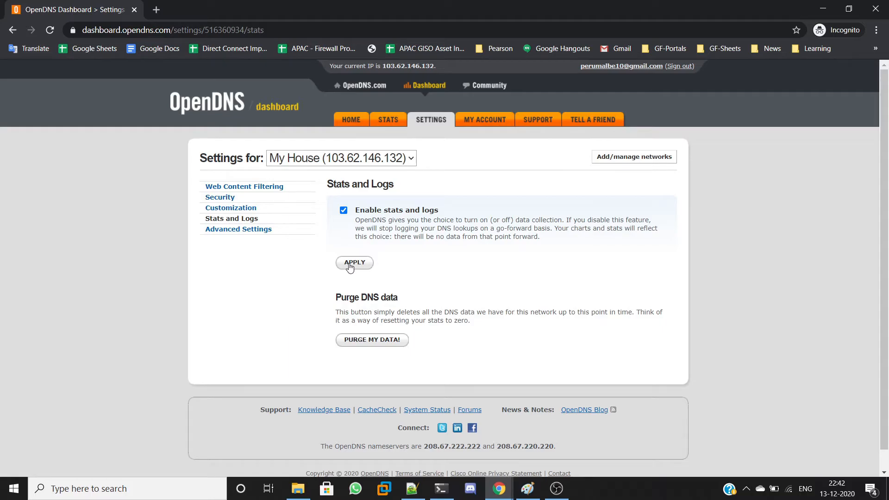
left_click(349, 268)
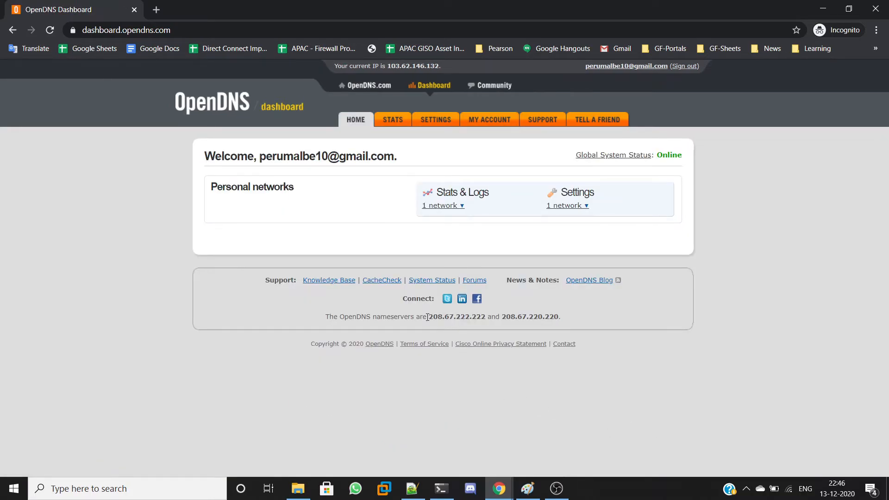
Highlight the two OpenDNS nameserver addresses listed in the dashboard's footer.
left_click_drag(430, 318, 559, 319)
left_click(453, 326)
left_click_drag(429, 319, 525, 318)
left_click(398, 328)
left_click_drag(431, 316, 555, 316)
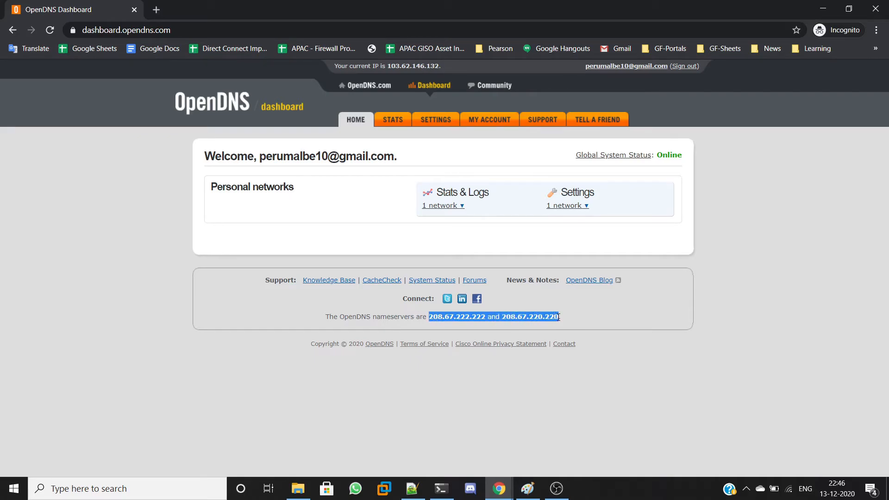
left_click(493, 328)
left_click_drag(430, 318, 551, 318)
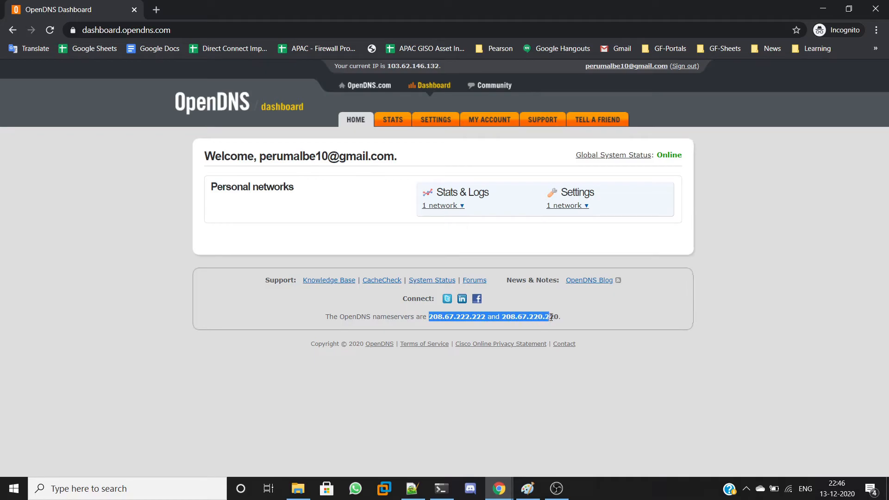
left_click(439, 328)
left_click_drag(431, 317, 561, 316)
Look at the DNS and Wi-Fi diagram in Paint, and return to the nameserver addresses on the OpenDNS dashboard in Chrome.
left_click(529, 489)
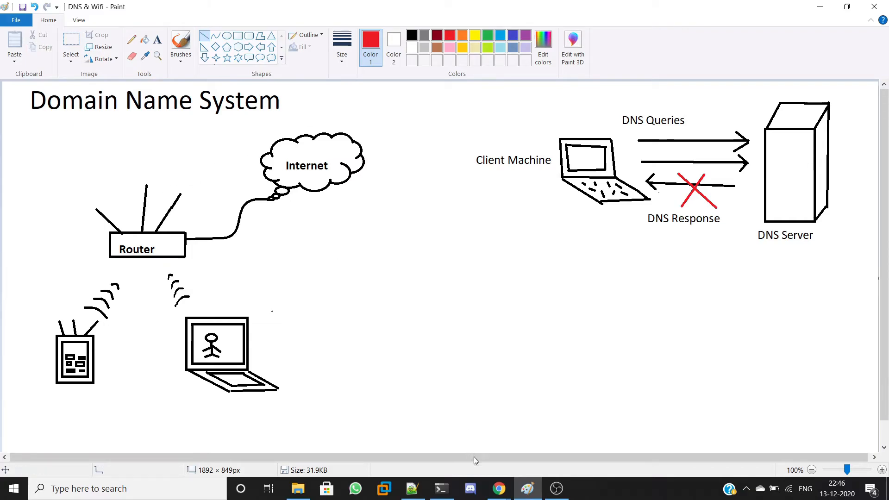
mouse_move(499, 488)
left_click(519, 427)
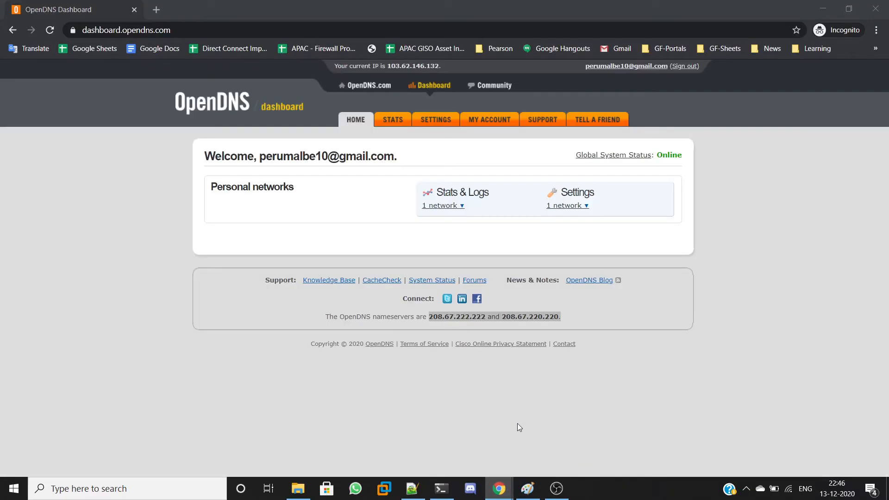
left_click_drag(429, 316, 557, 316)
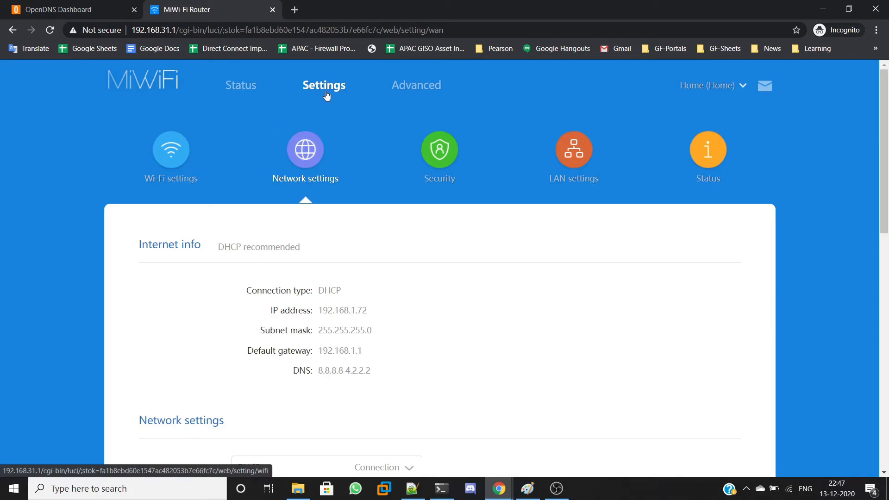
Set the MiWiFi router's manual DNS servers to 208.67.222.222 and 208.67.220.220 and apply the network settings.
scroll(389, 303, "down", 3)
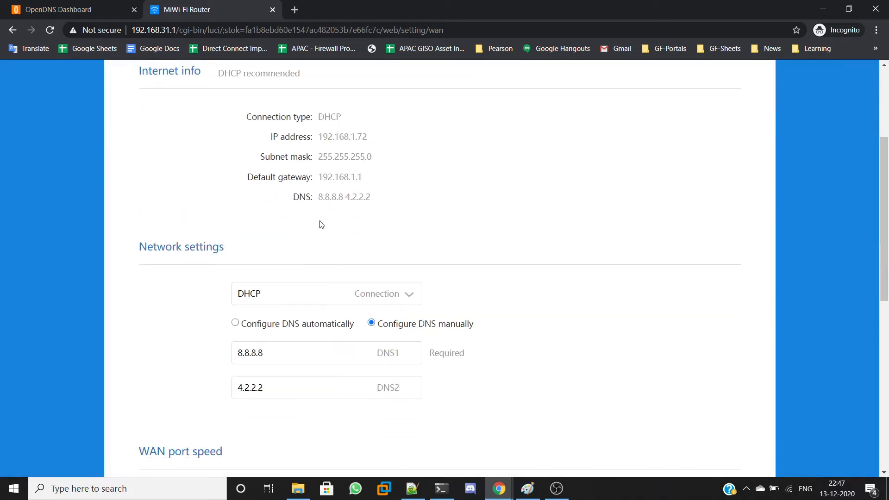
left_click_drag(319, 199, 376, 203)
left_click(342, 220)
scroll(352, 236, "down", 1)
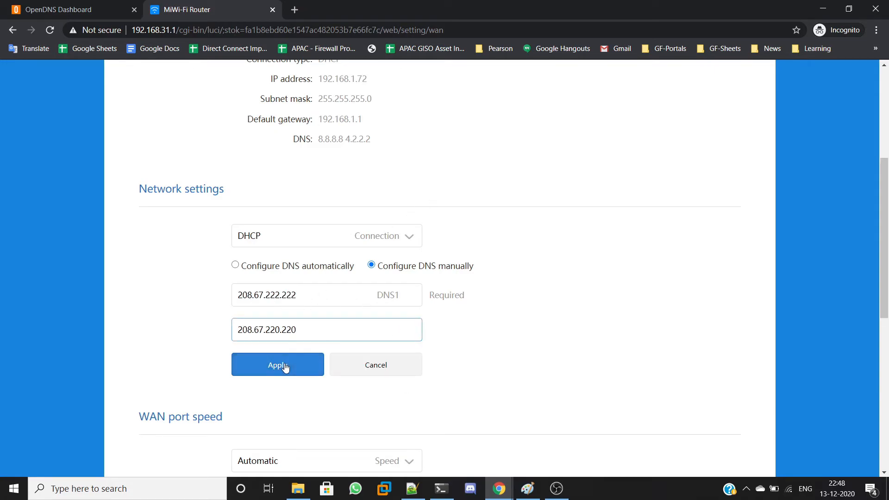
left_click(284, 366)
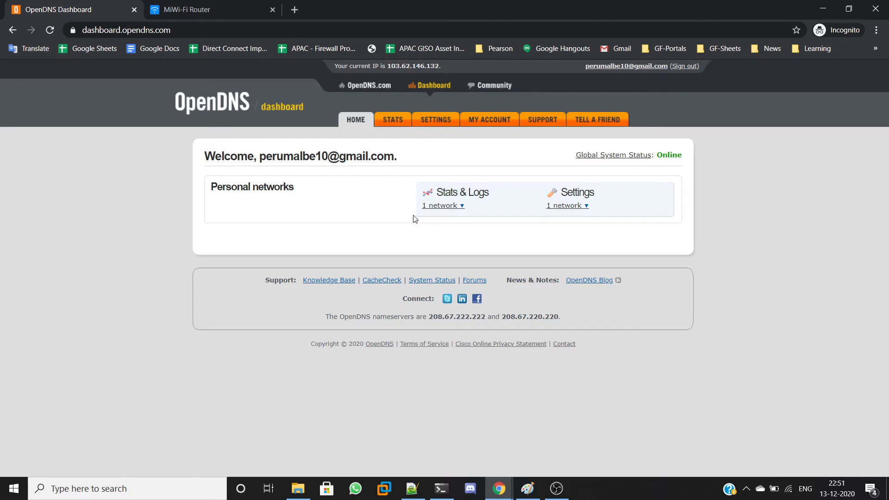
Open the OpenDNS settings of the home network and check its filtering level and always-blocked domains.
left_click(434, 122)
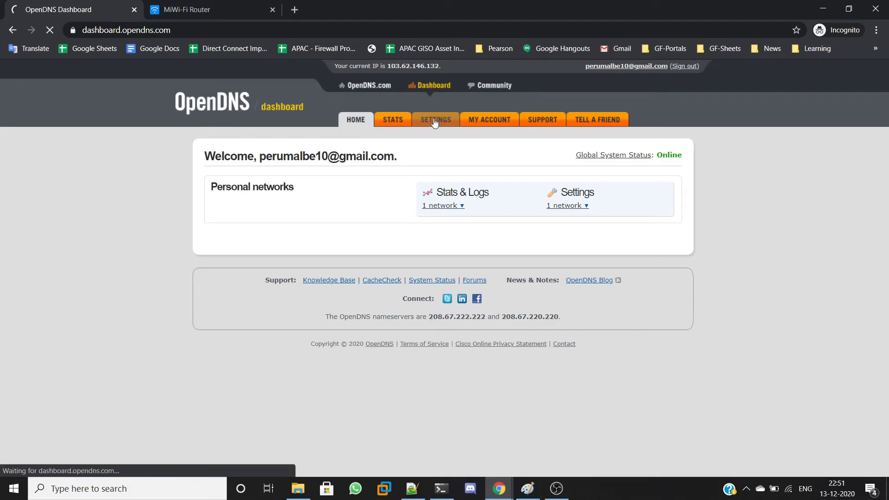
left_click(489, 306)
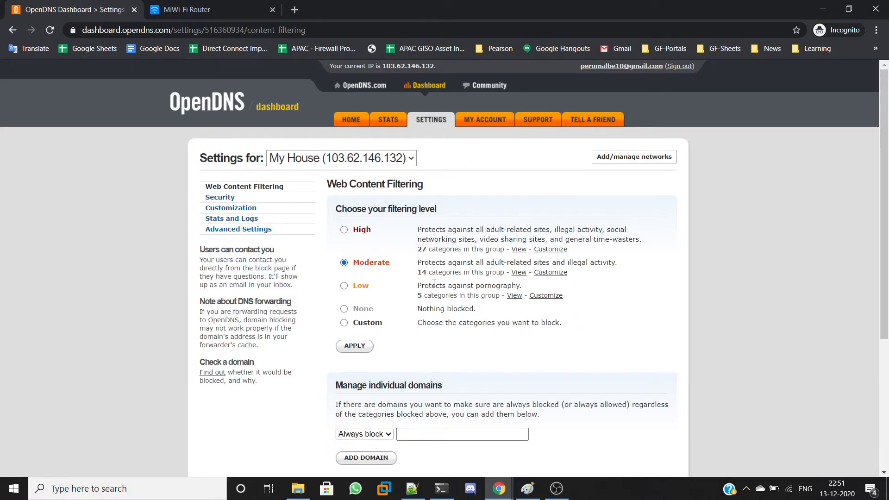
scroll(359, 277, "down", 2)
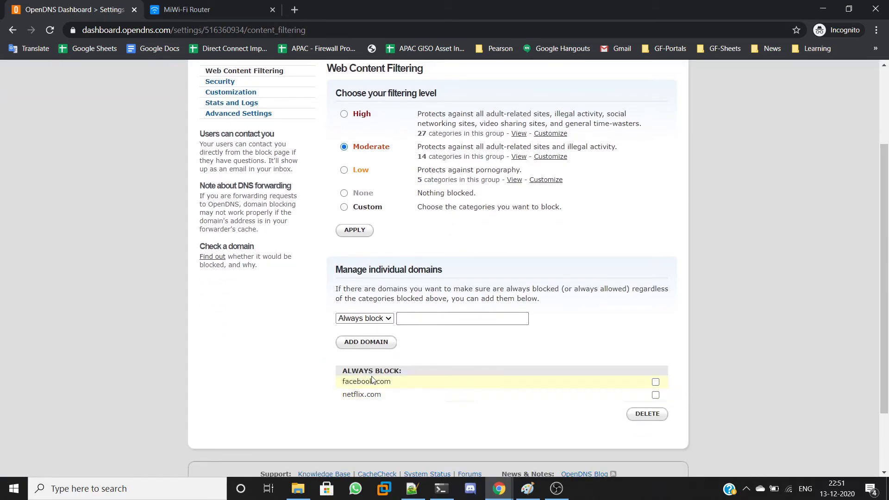
scroll(398, 277, "up", 3)
Request the Blocked Domains statistics of Personal Networks for 2020-12-13.
left_click(375, 123)
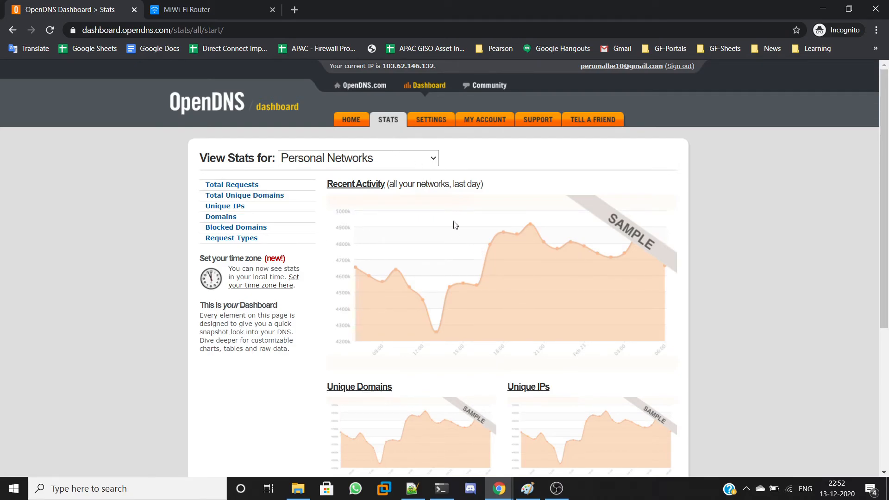
left_click(220, 219)
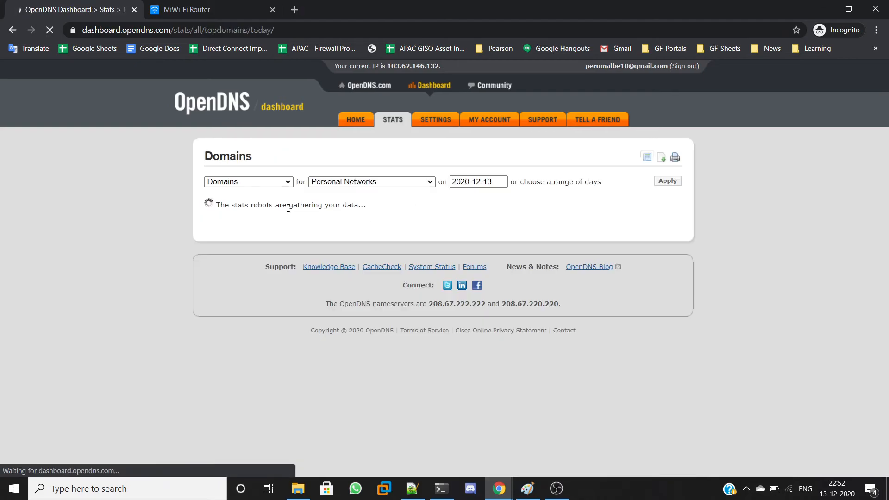
left_click(283, 184)
left_click(243, 231)
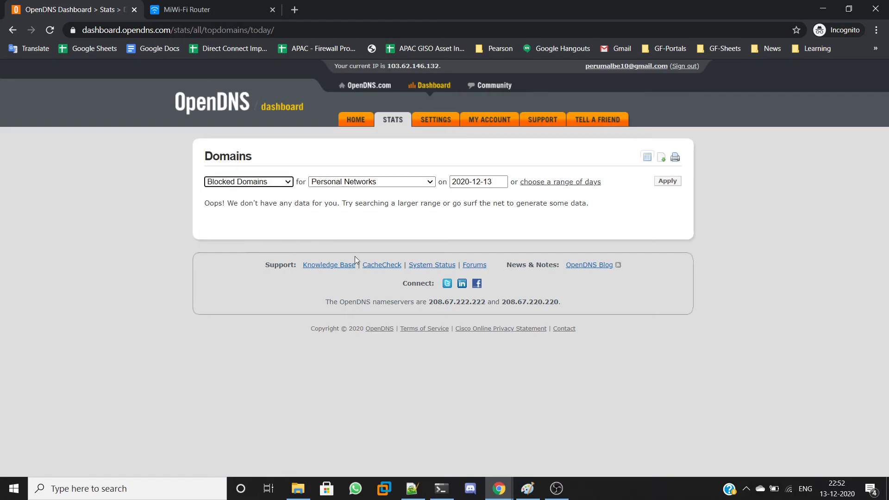
left_click(673, 183)
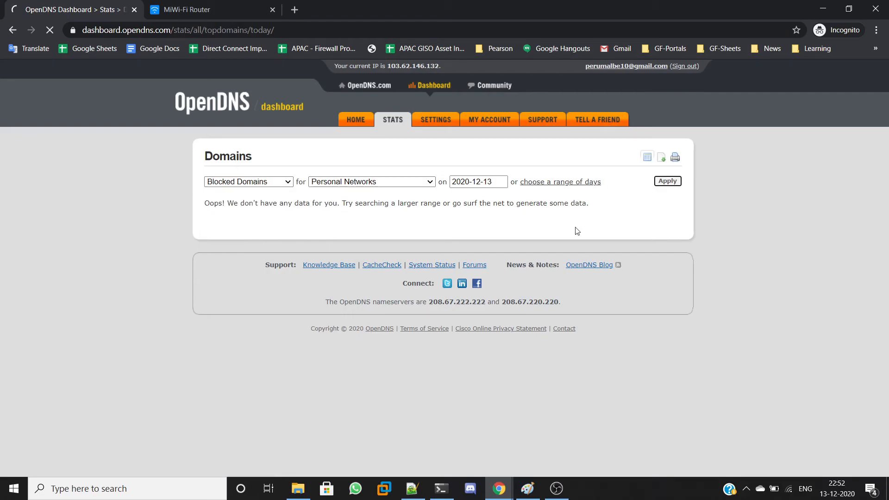
left_click(489, 182)
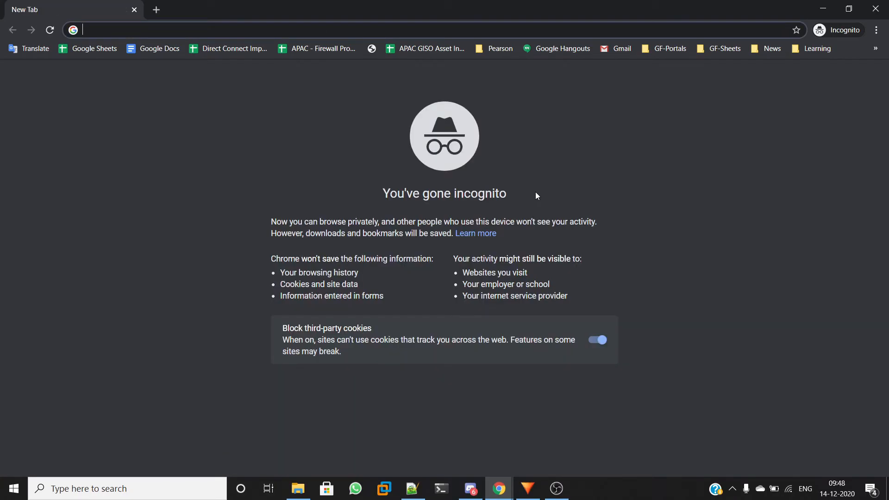
Visit facebook.com to test the block and expand the privacy error's advanced details.
type("faceboo")
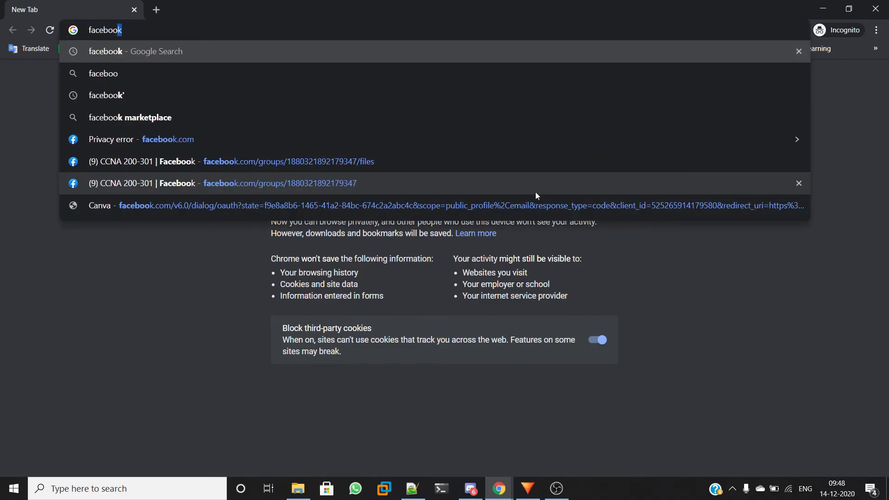
type("k.com")
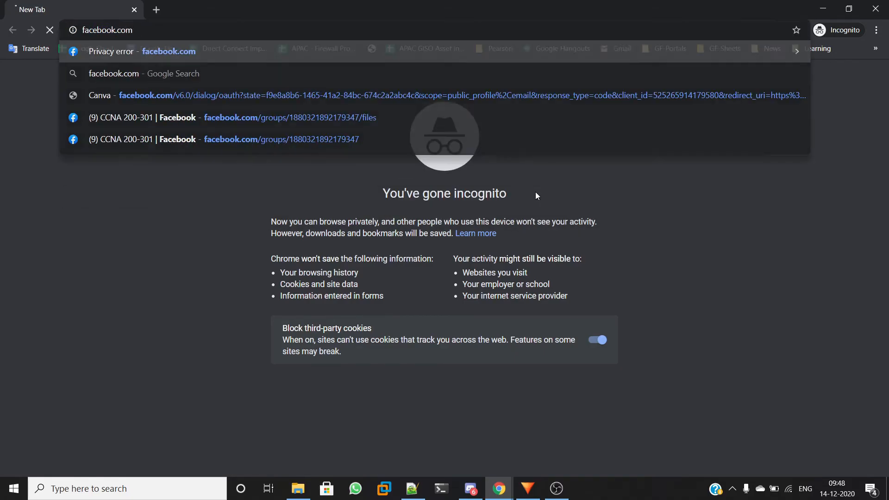
key("Return")
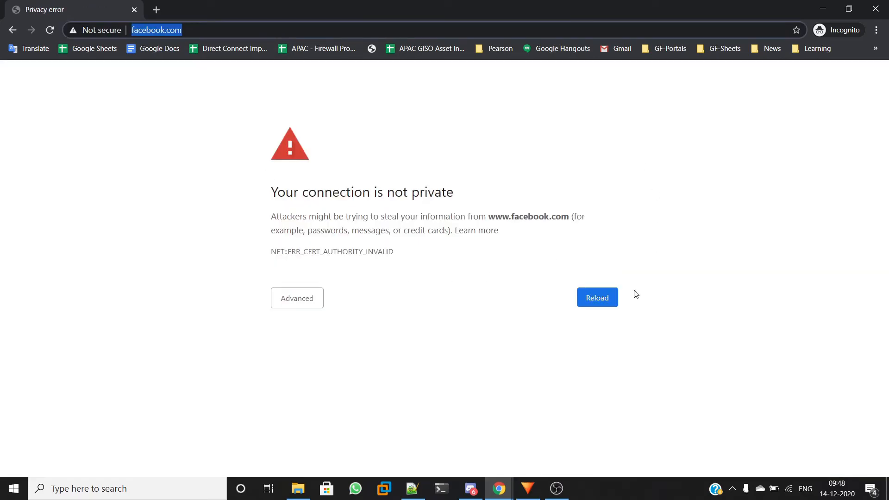
left_click(300, 301)
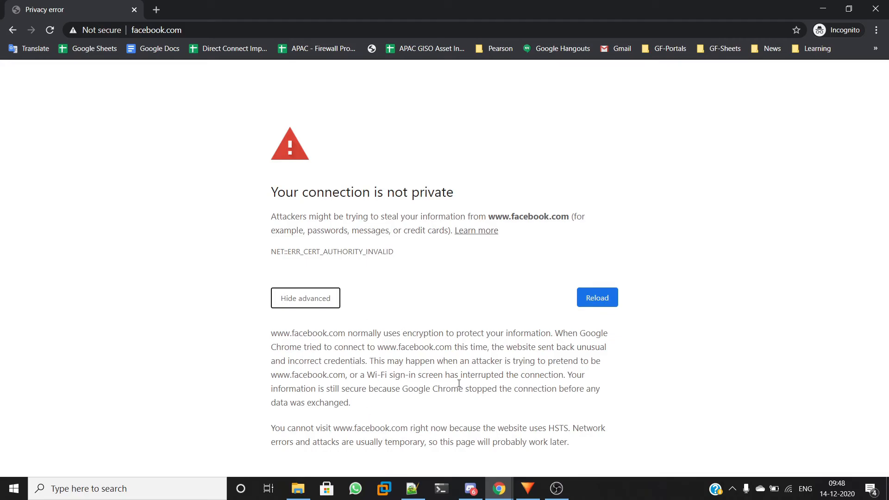
Visit netflix.com in a new browser tab to test its block.
left_click(157, 10)
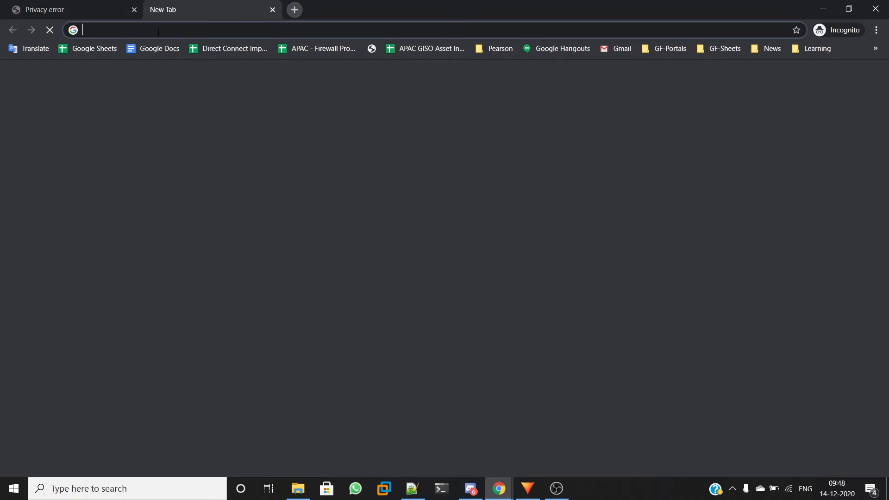
type("netflix.co")
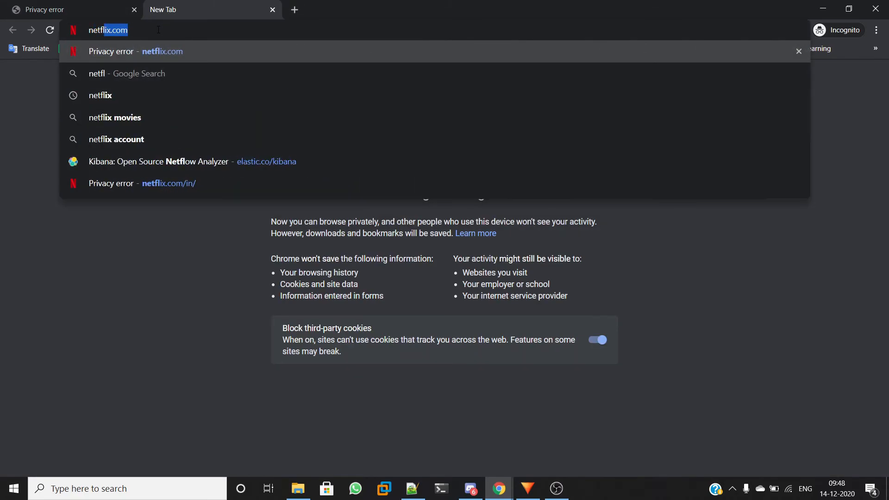
type("m'")
key("BackSpace")
key("Return")
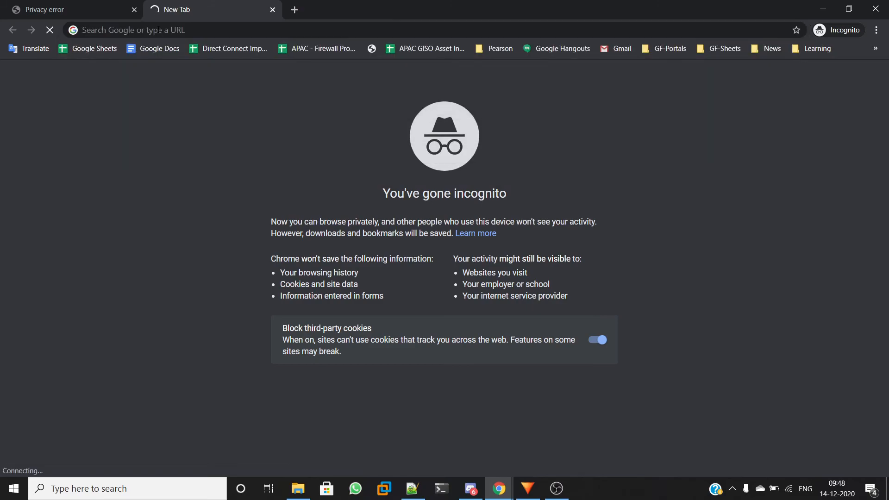
Expand the advanced details of the netflix.com privacy error and proceed to the site despite the warning.
left_click(139, 30)
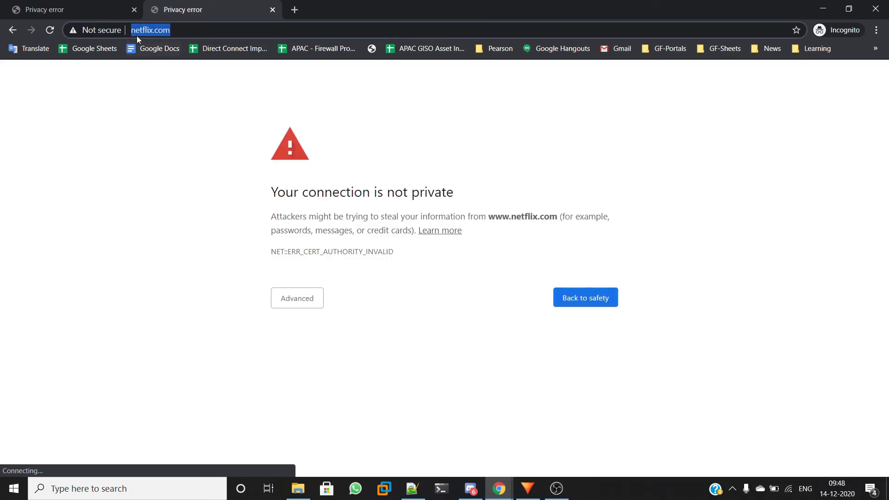
left_click(318, 298)
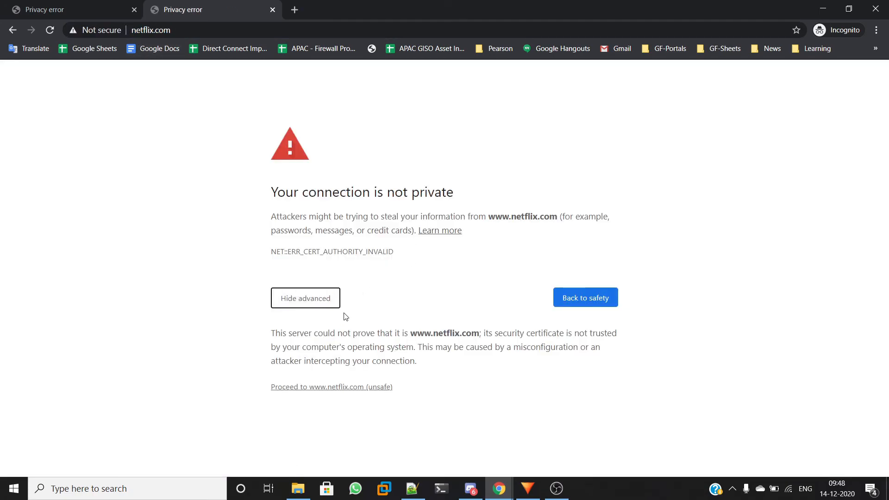
left_click(352, 391)
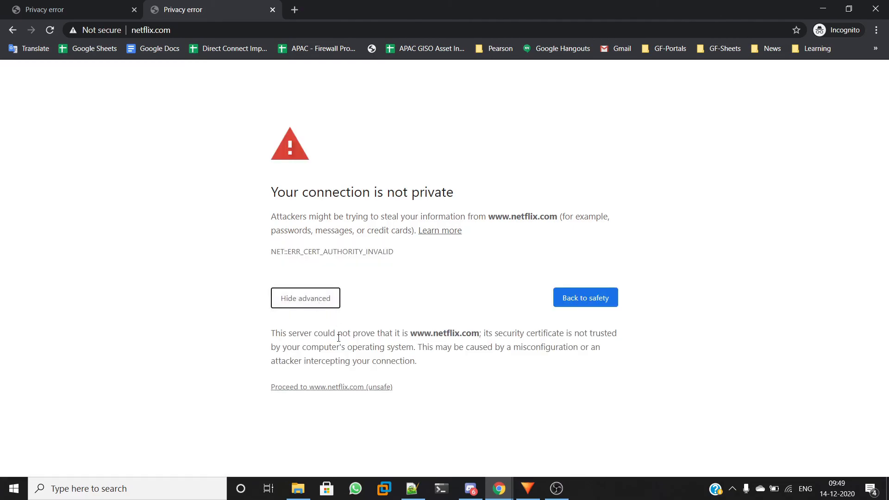
left_click(340, 387)
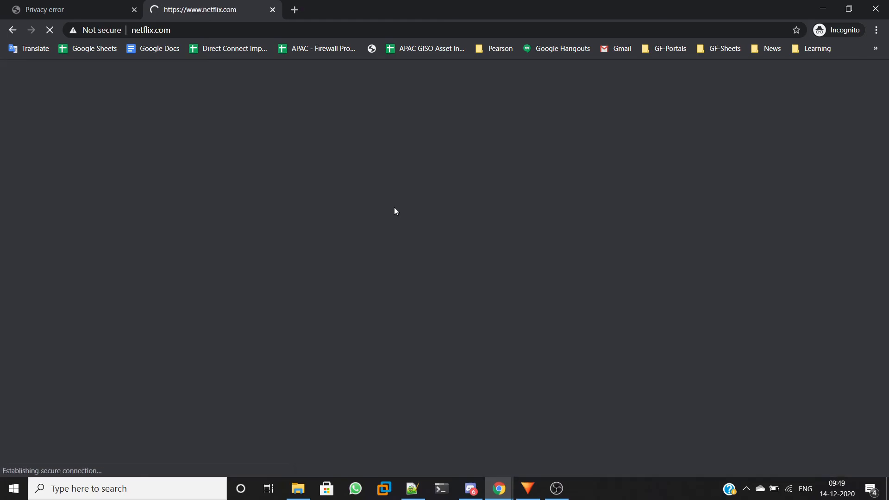